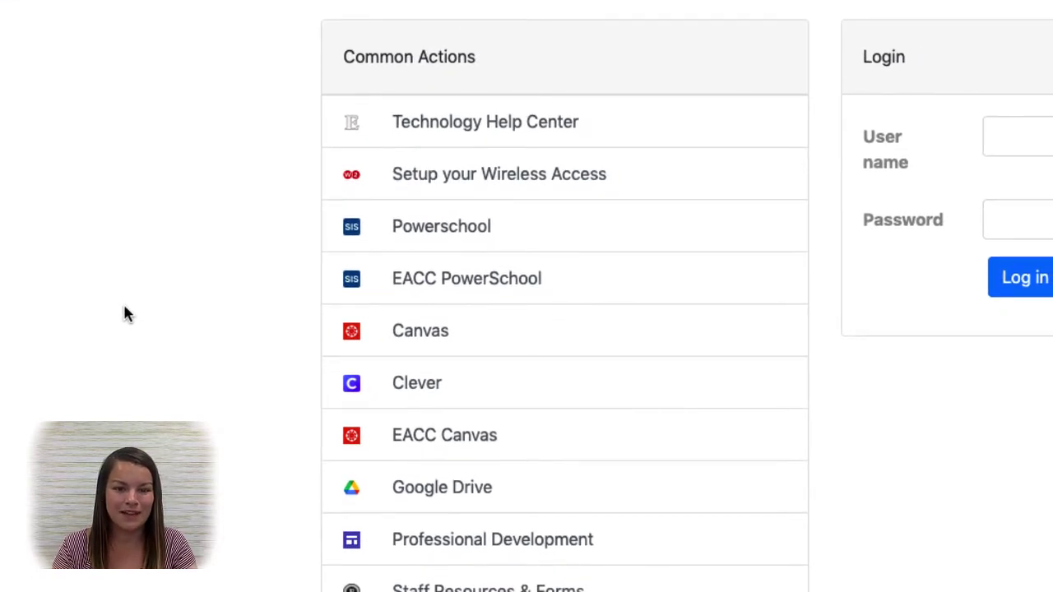
- Go to Clever from the staff links and choose the Teacher or Staff login
click(403, 393)
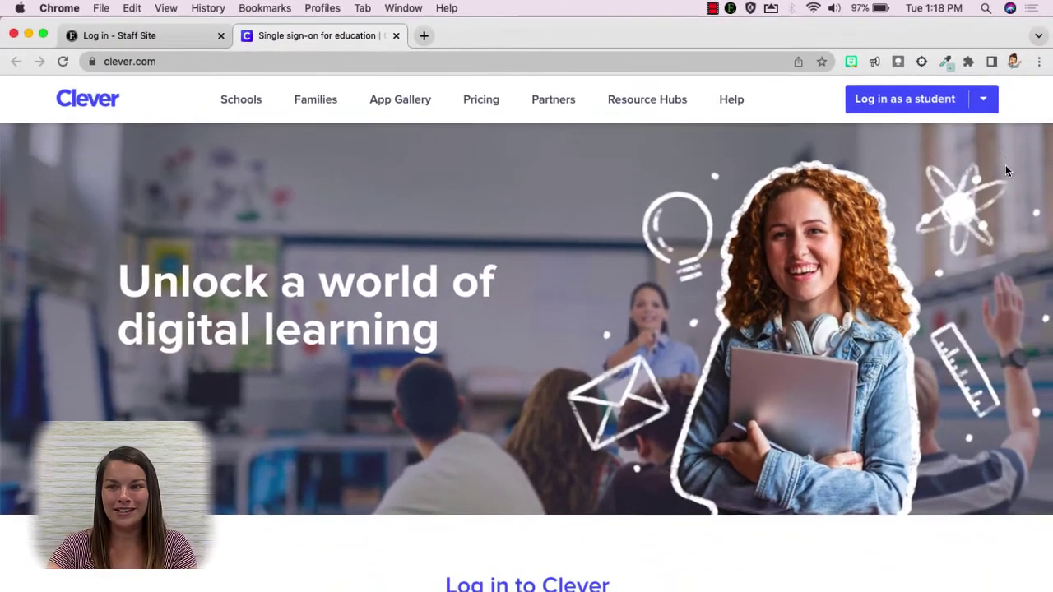
click(983, 103)
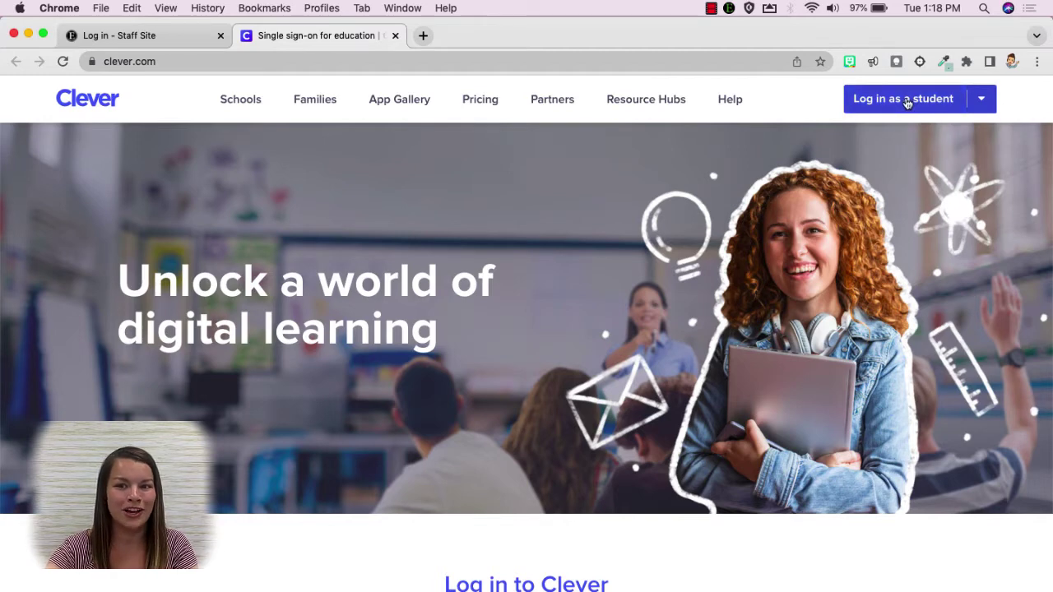
mouse_move(975, 111)
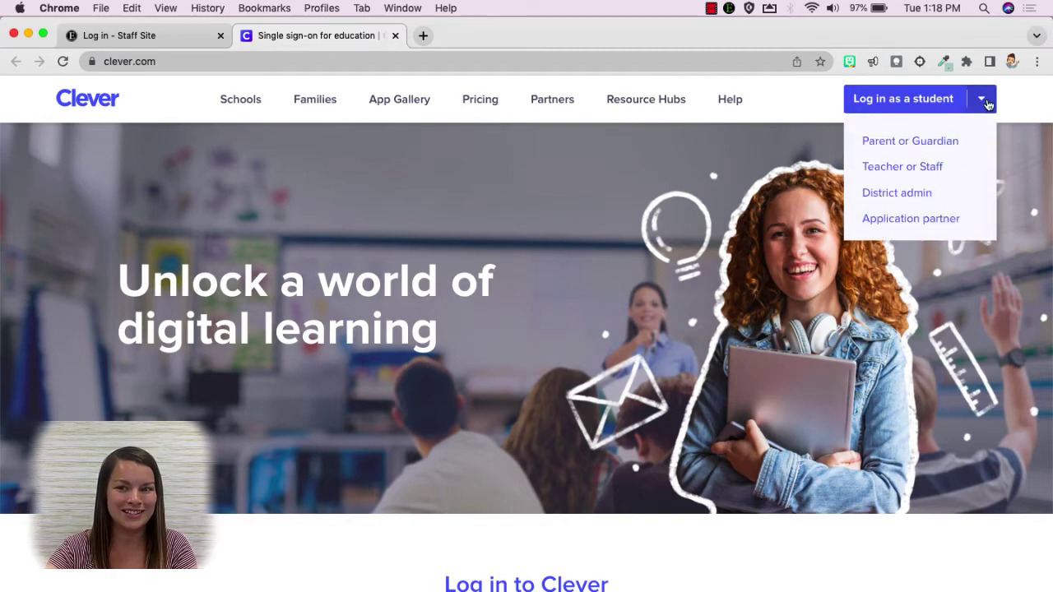
click(905, 167)
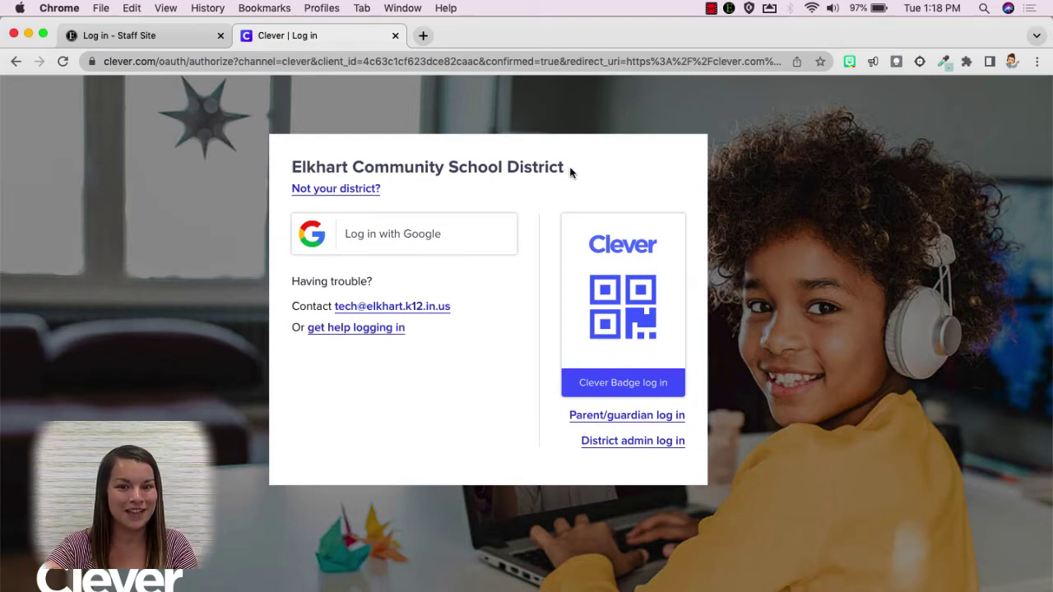
- Sign in with Google and open the class teacher page shared with all students
click(388, 236)
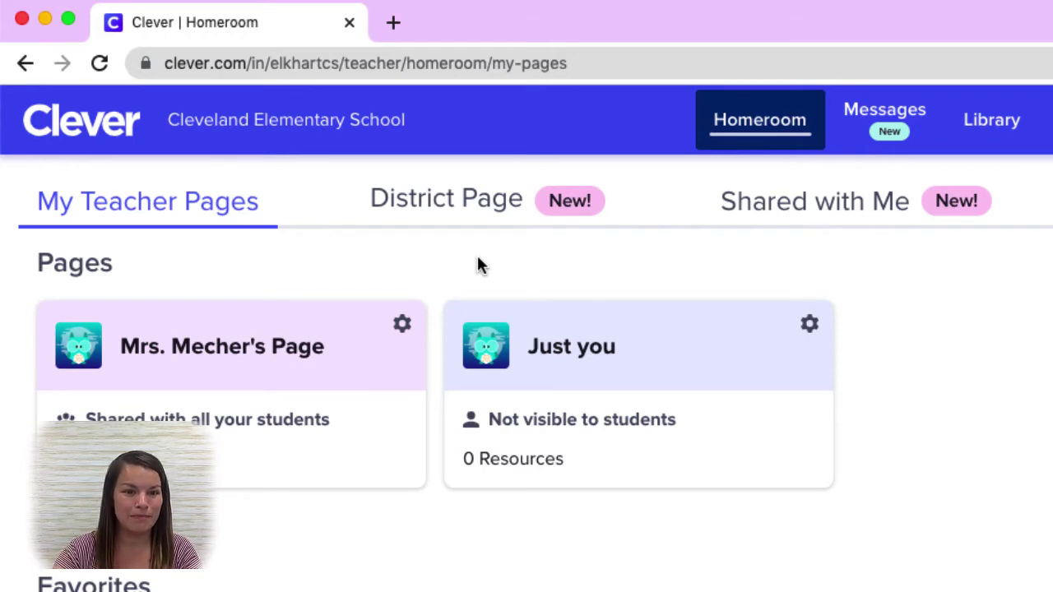
click(308, 353)
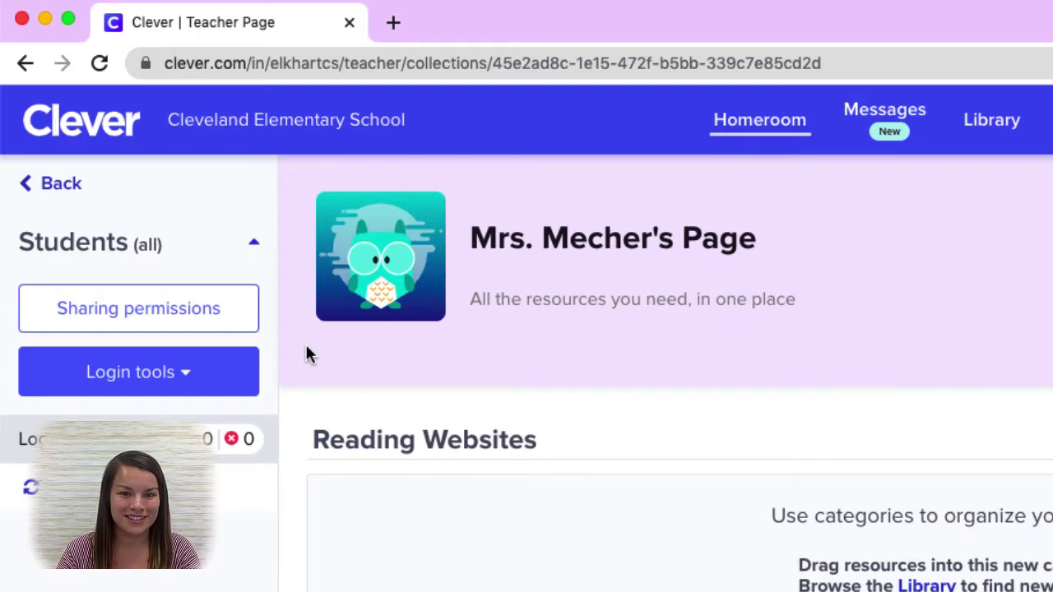
- Change the teacher page title's last word from 'Page' to 'Resources'
click(651, 226)
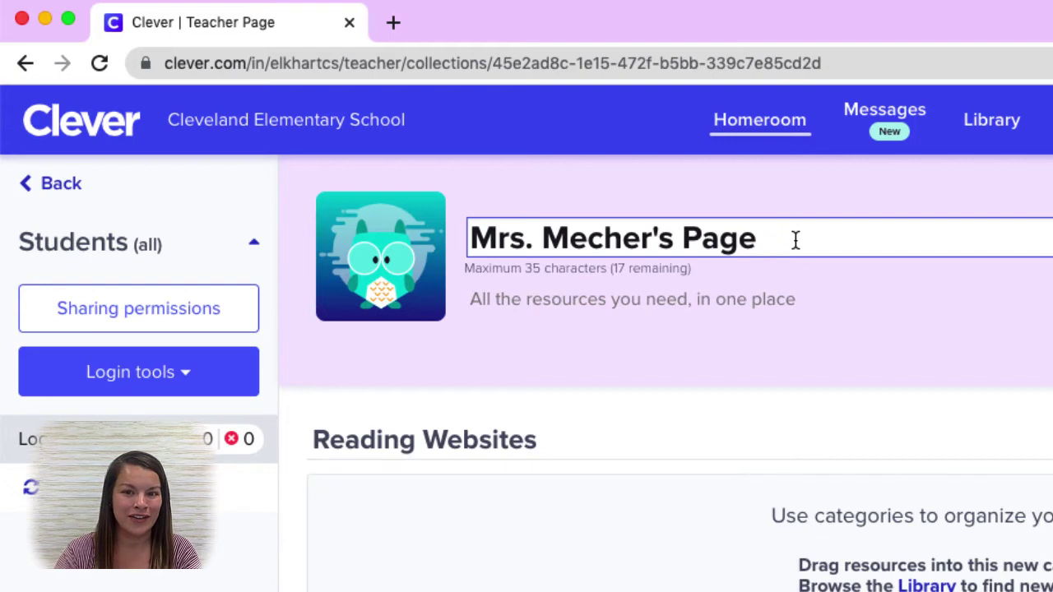
key(BackSpace)
key(BackSpace)
key(BackSpace)
key(BackSpace)
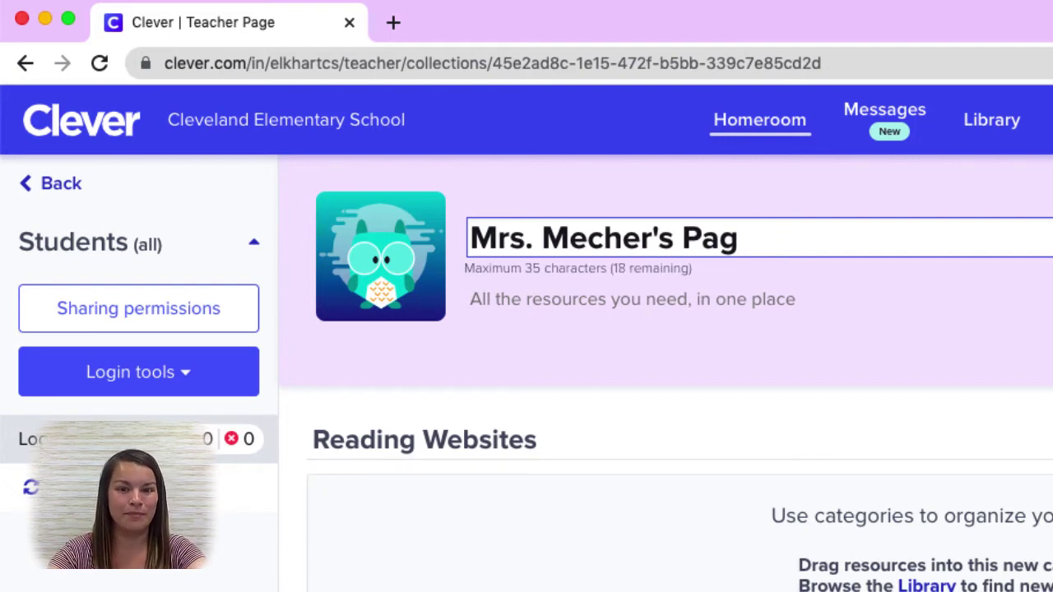
text(Resources)
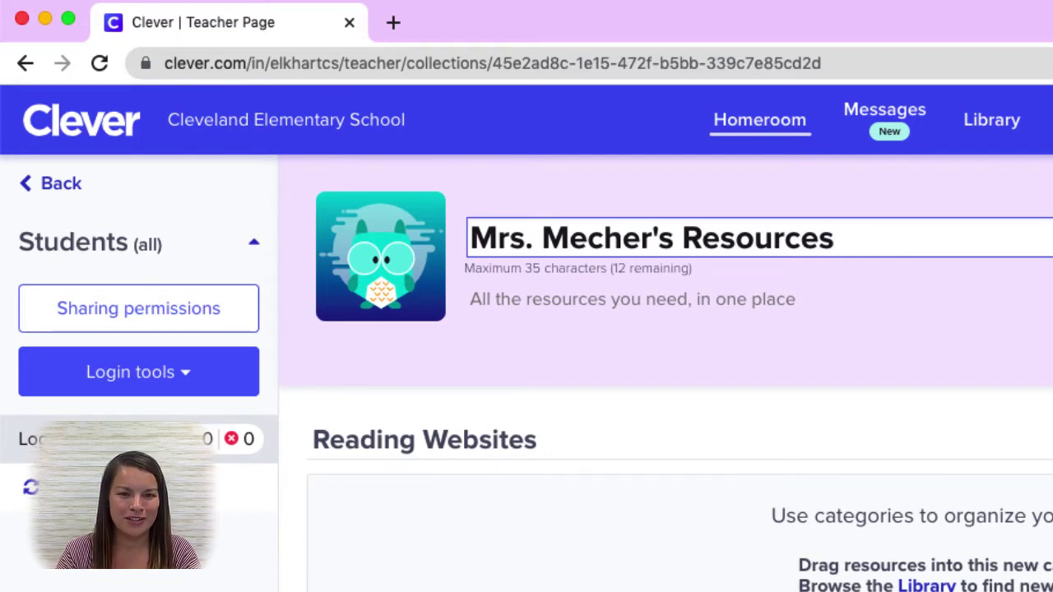
click(943, 344)
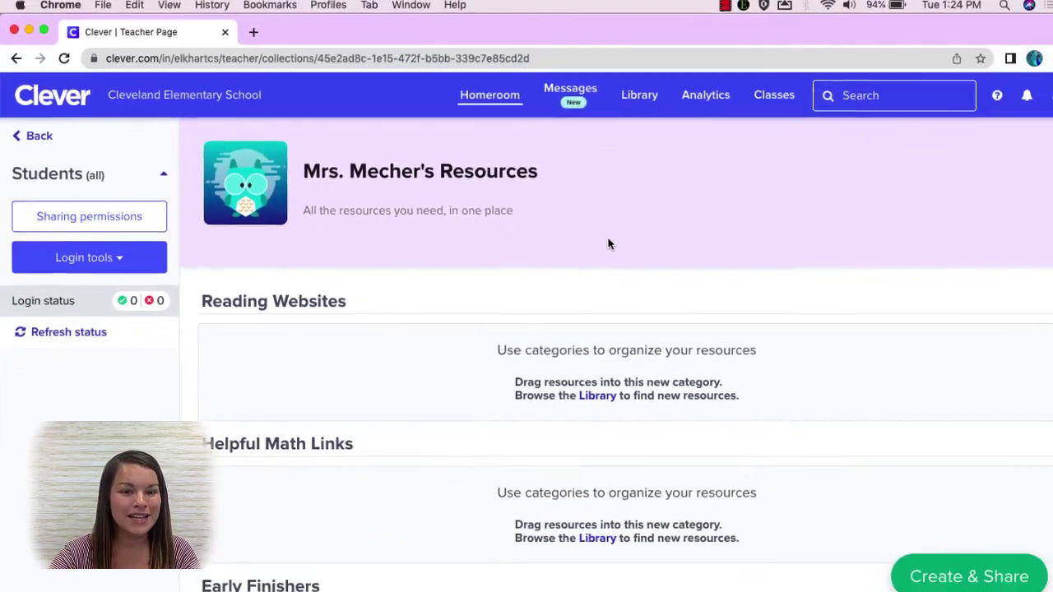
- Try editing the Helpful Math Links and Early Finishers category titles, leaving them unchanged
click(425, 445)
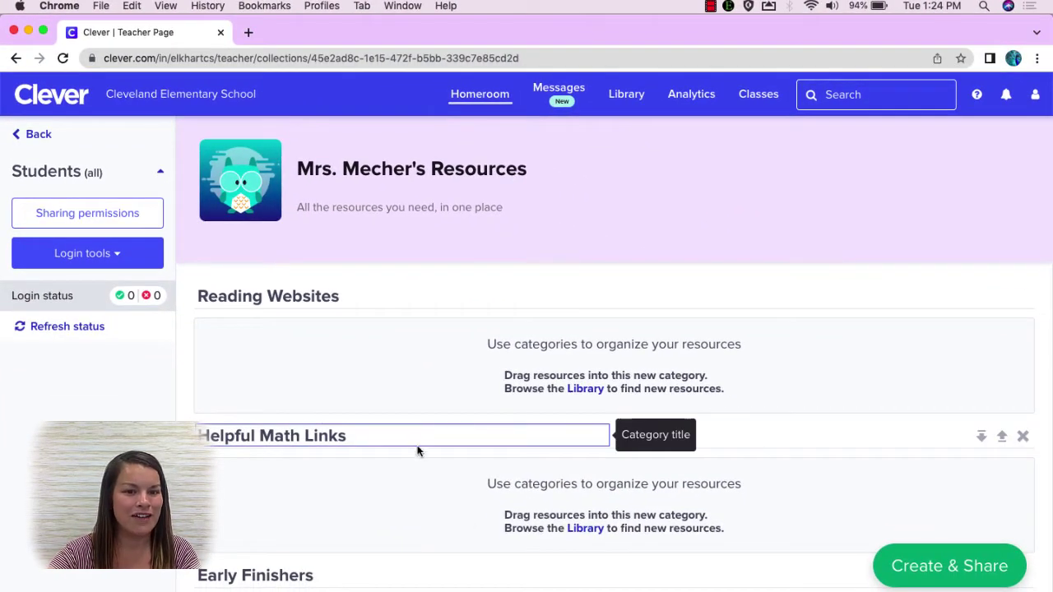
click(417, 463)
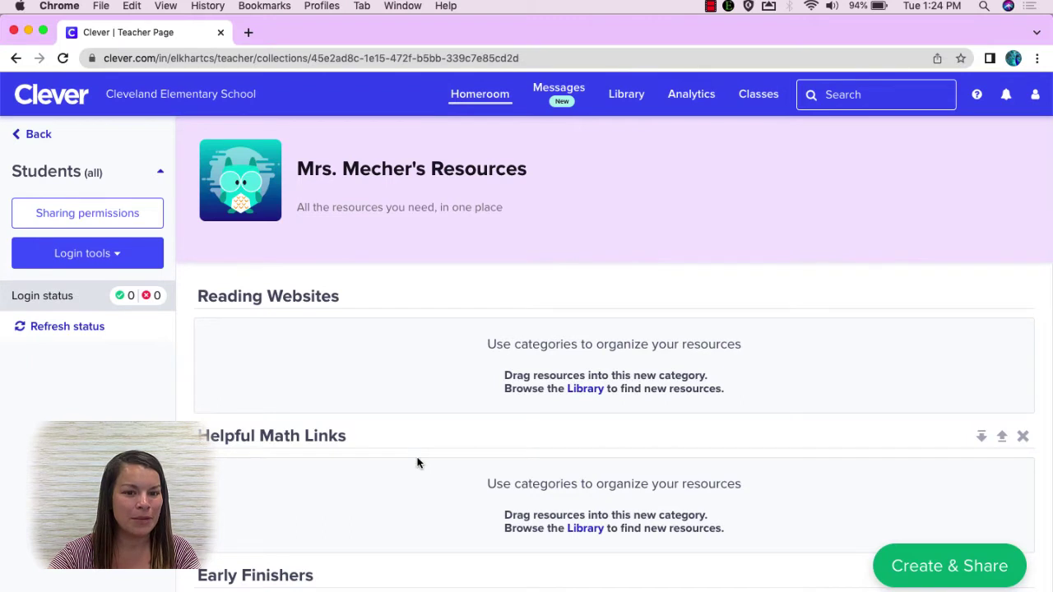
scroll(419, 463, down, 3)
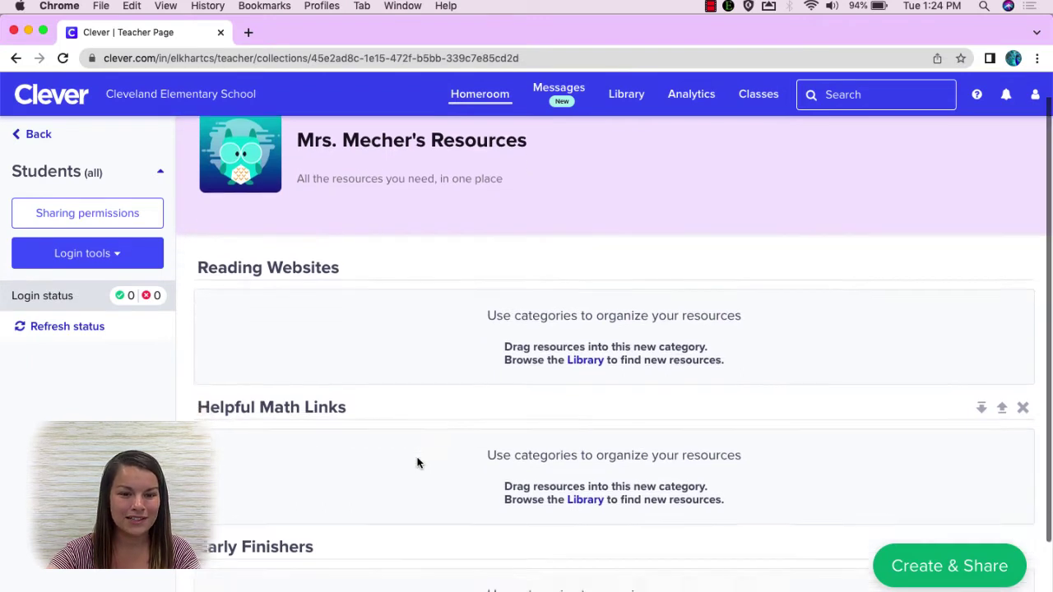
click(419, 458)
scroll(419, 458, up, 3)
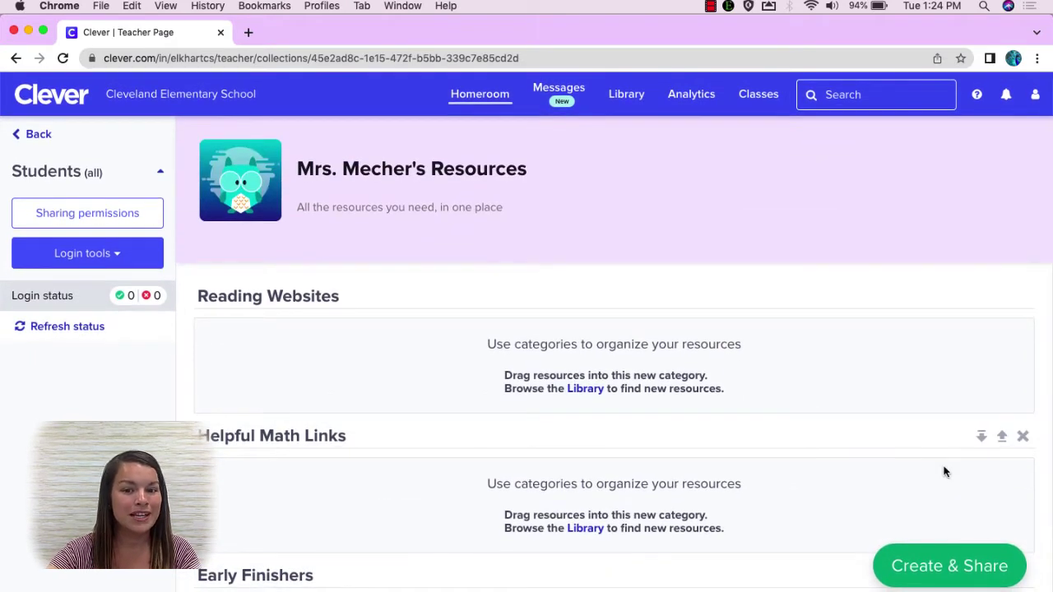
- Add a new category titled 'Science Resources' at the top of the page
click(968, 583)
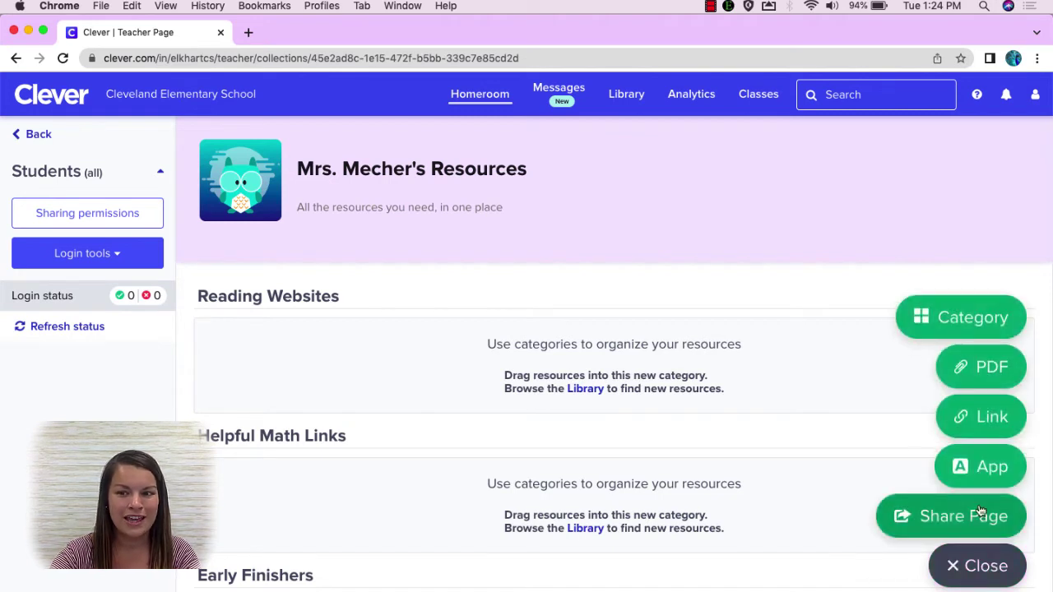
click(978, 316)
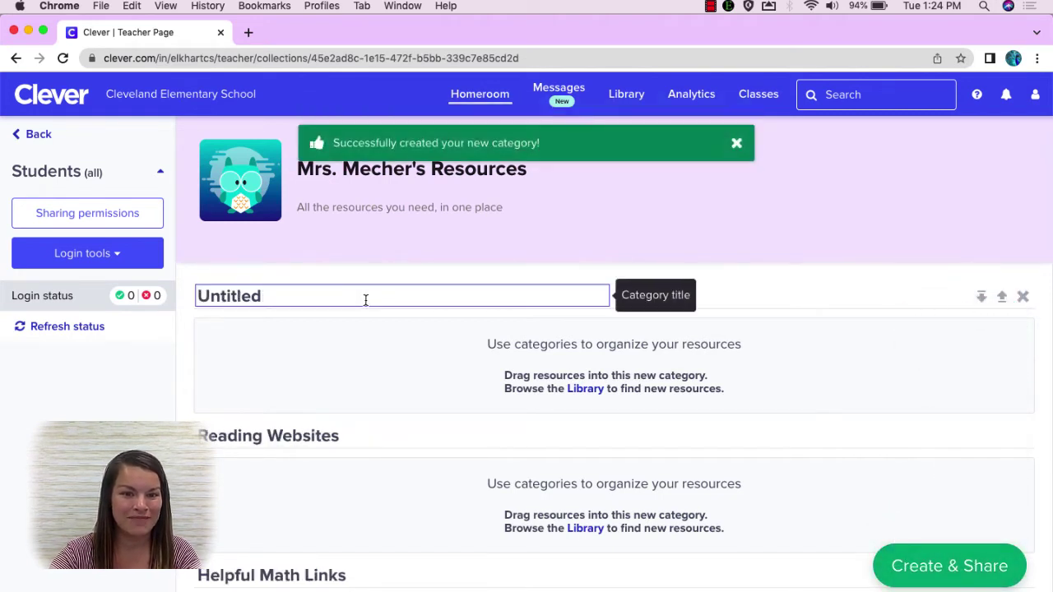
double_click(238, 297)
text(Science Resources)
click(736, 289)
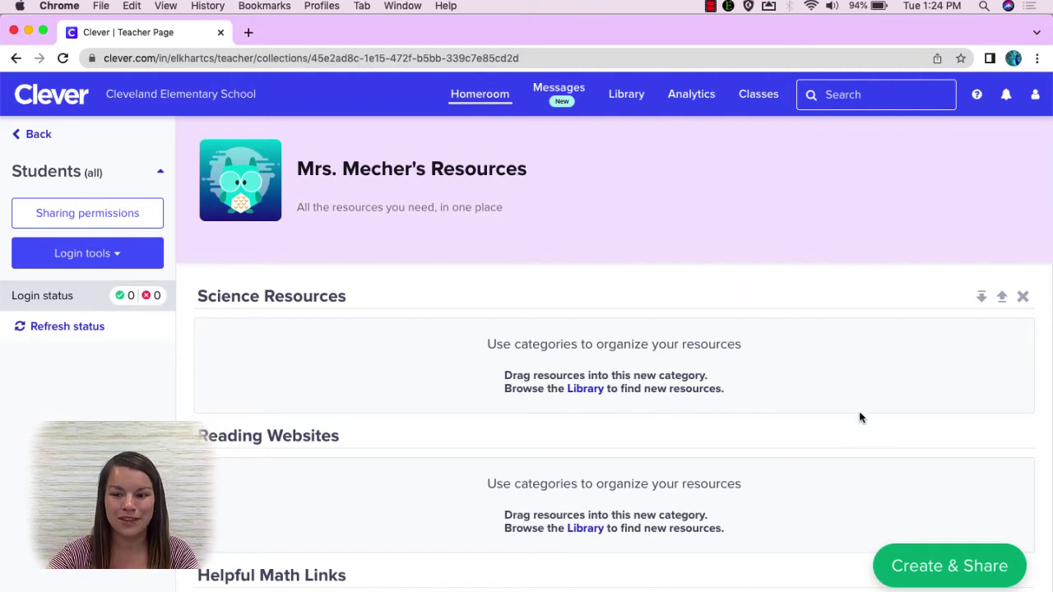
- Start a new PDF named 'Multiplication table' filed under Helpful Math Links
click(967, 574)
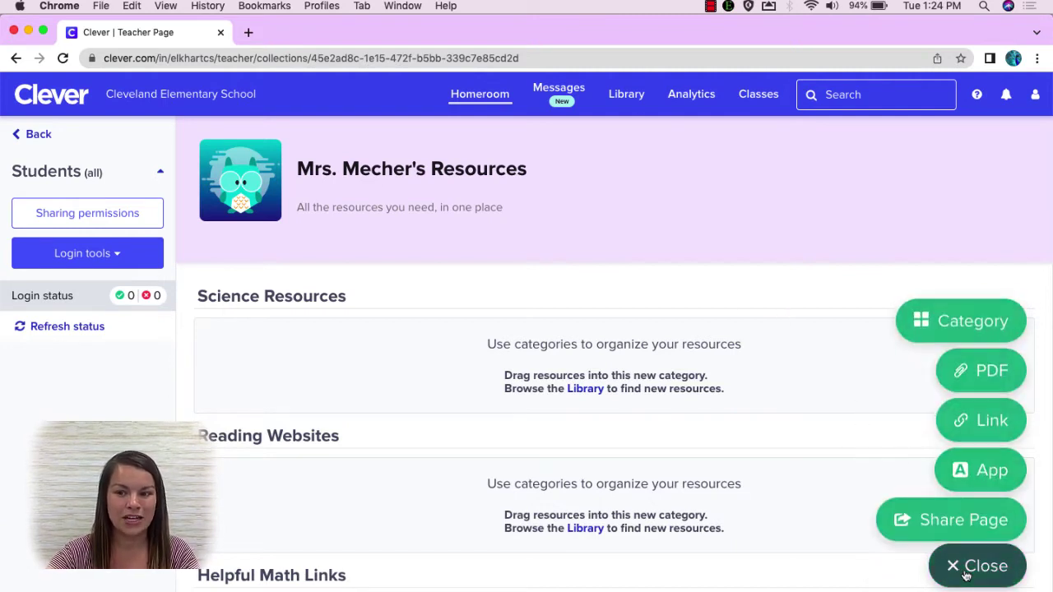
click(986, 375)
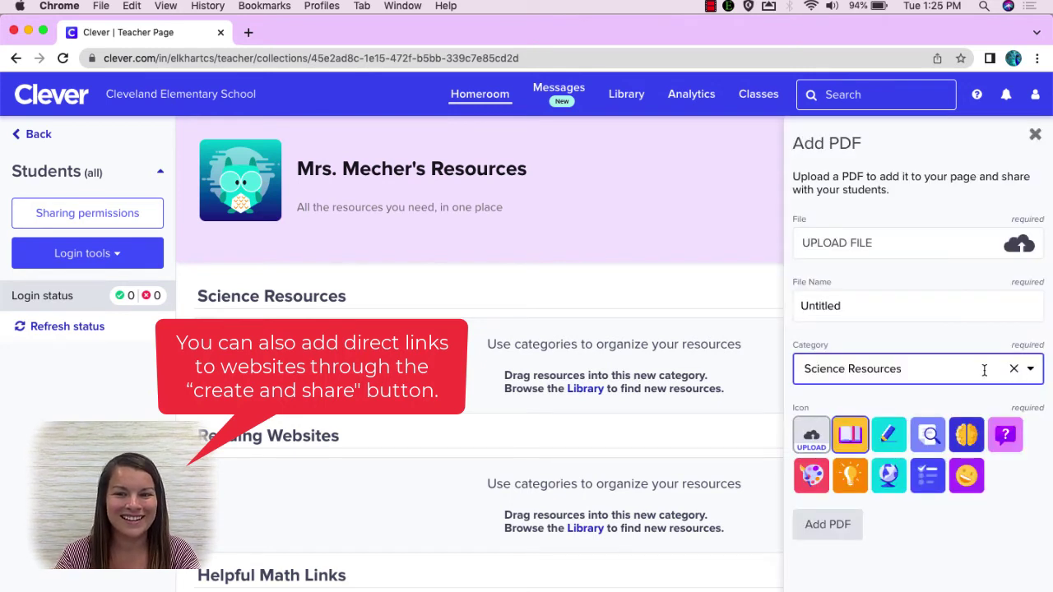
click(834, 306)
drag(834, 306, 751, 306)
text(Multiplica)
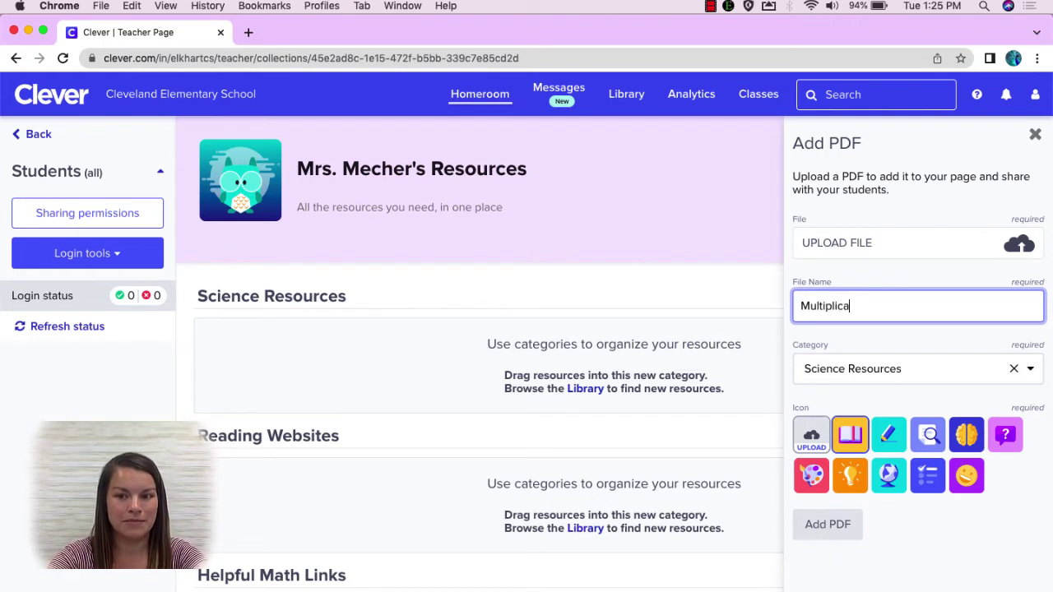
text(tion table)
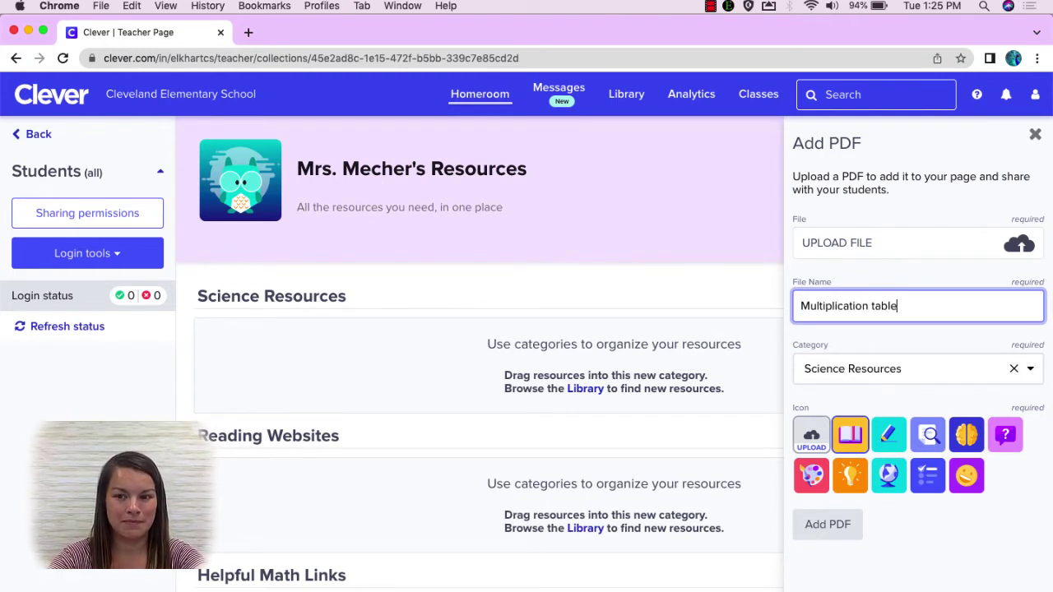
click(1029, 371)
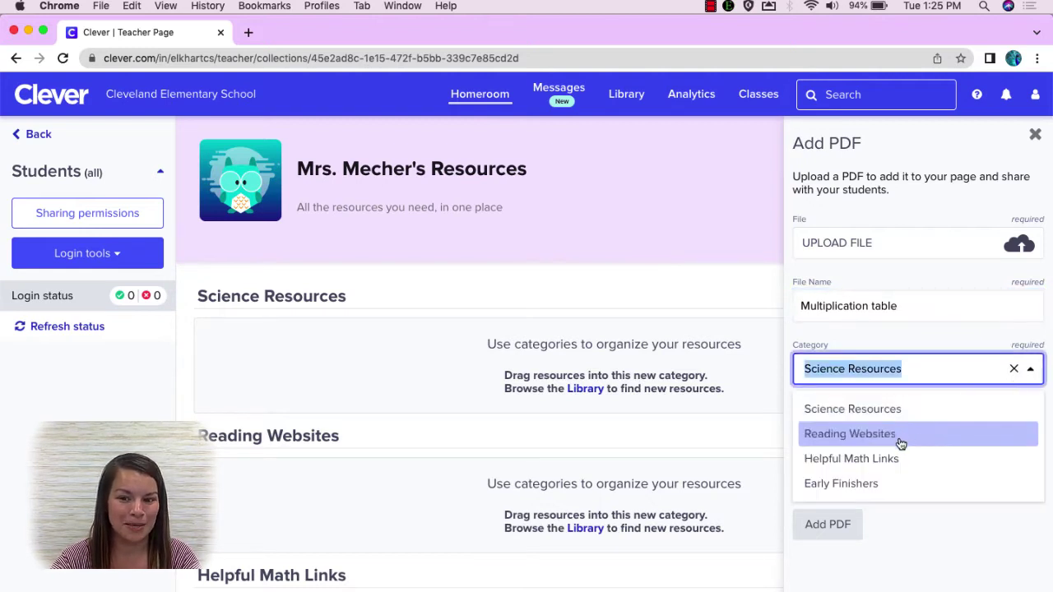
click(914, 468)
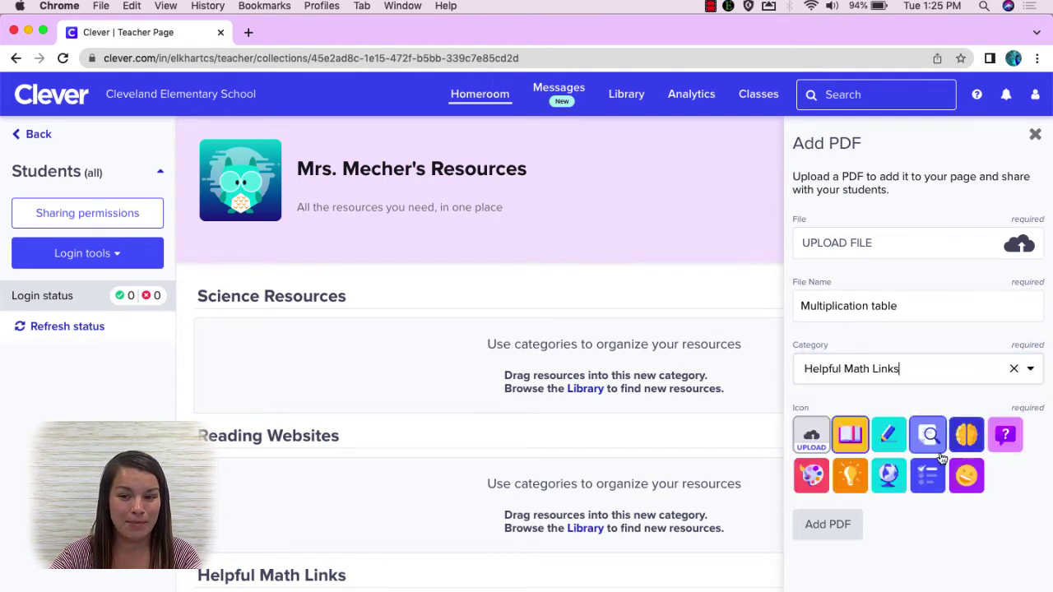
- Give the PDF the magnifier icon, upload Multiplication Table.pdf from Downloads, and add it
click(928, 435)
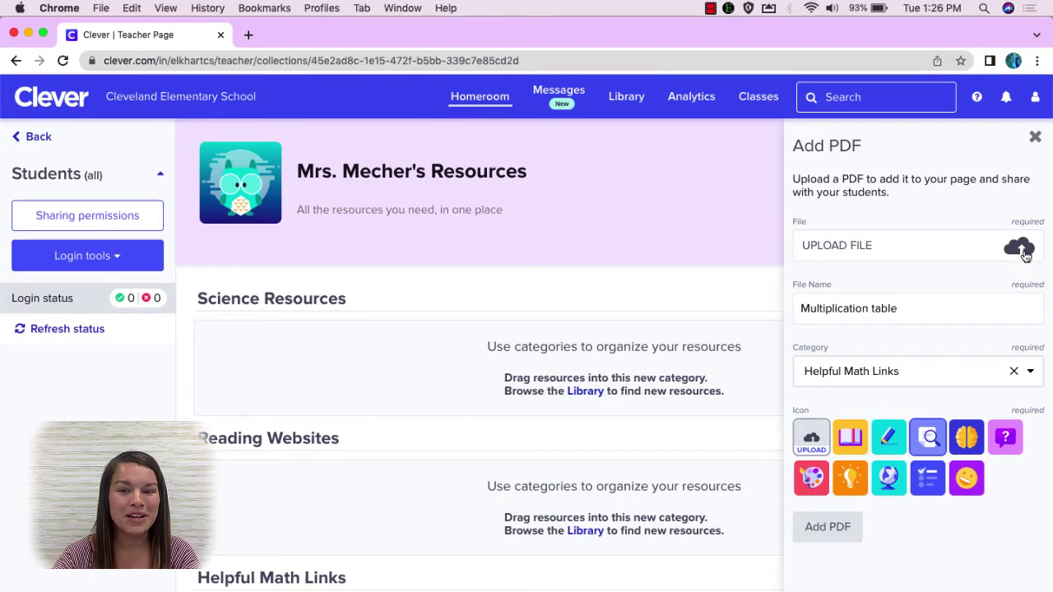
click(1024, 256)
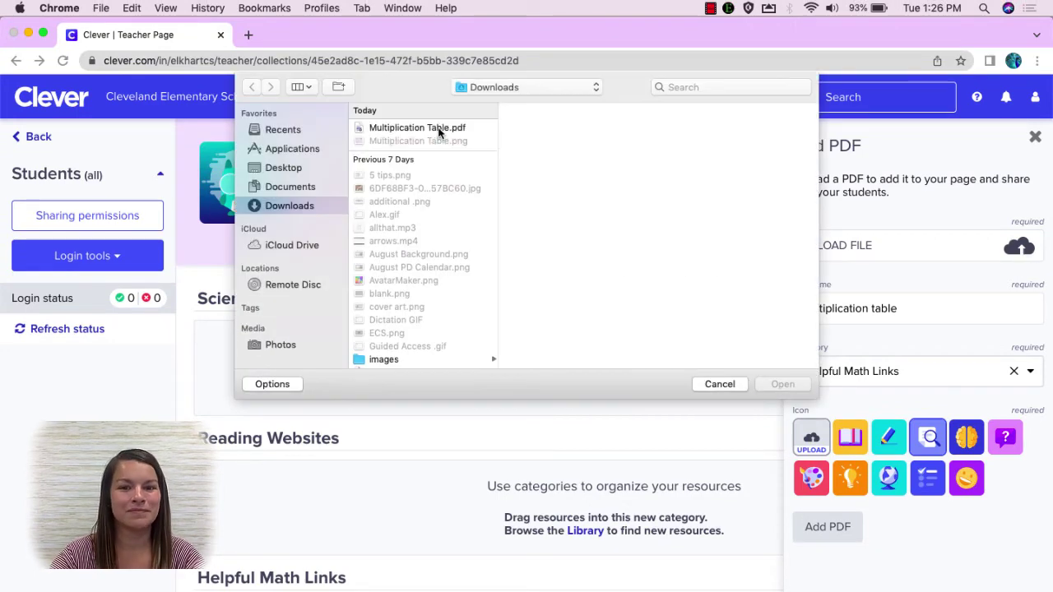
double_click(412, 129)
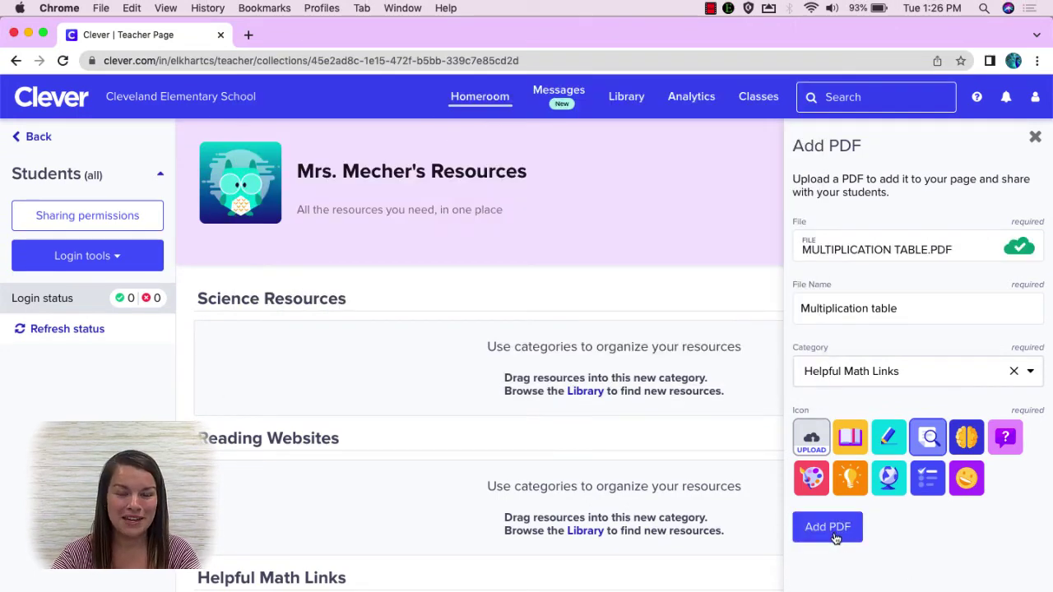
click(827, 527)
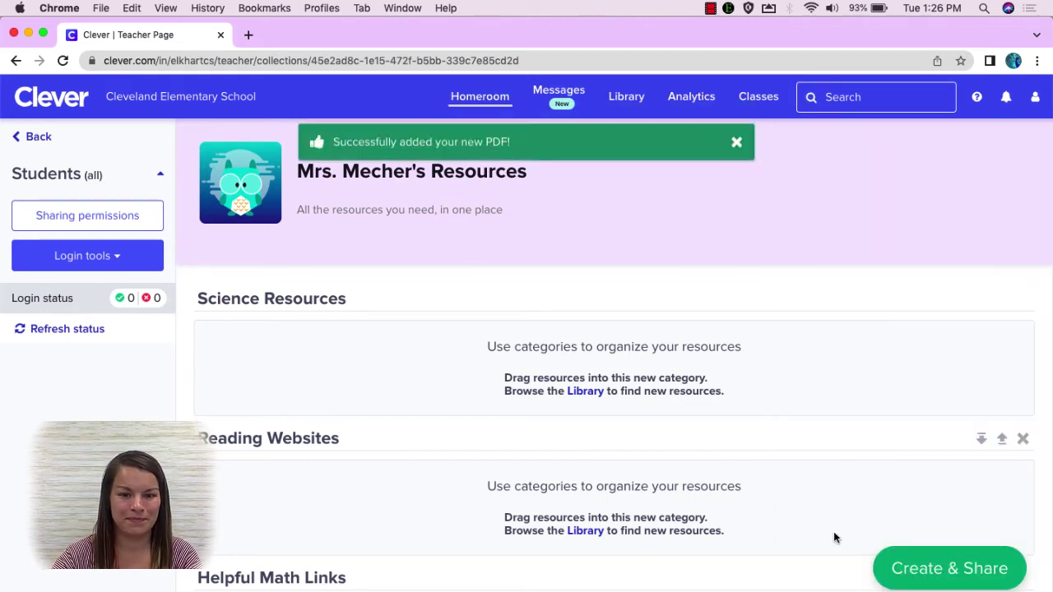
scroll(571, 493, down, 3)
scroll(572, 499, down, 2)
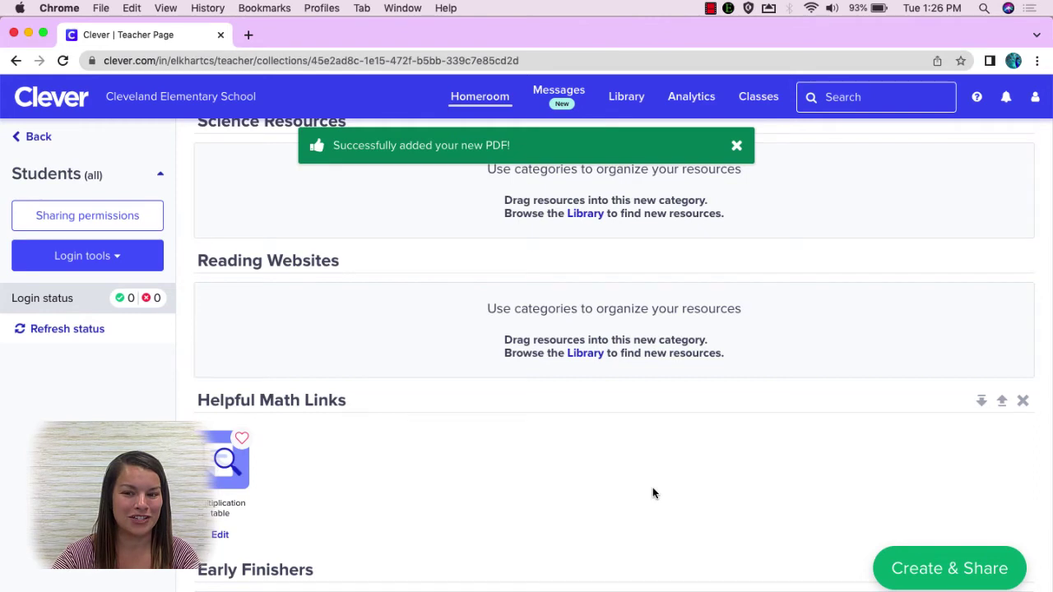
scroll(652, 492, up, 2)
scroll(653, 493, up, 3)
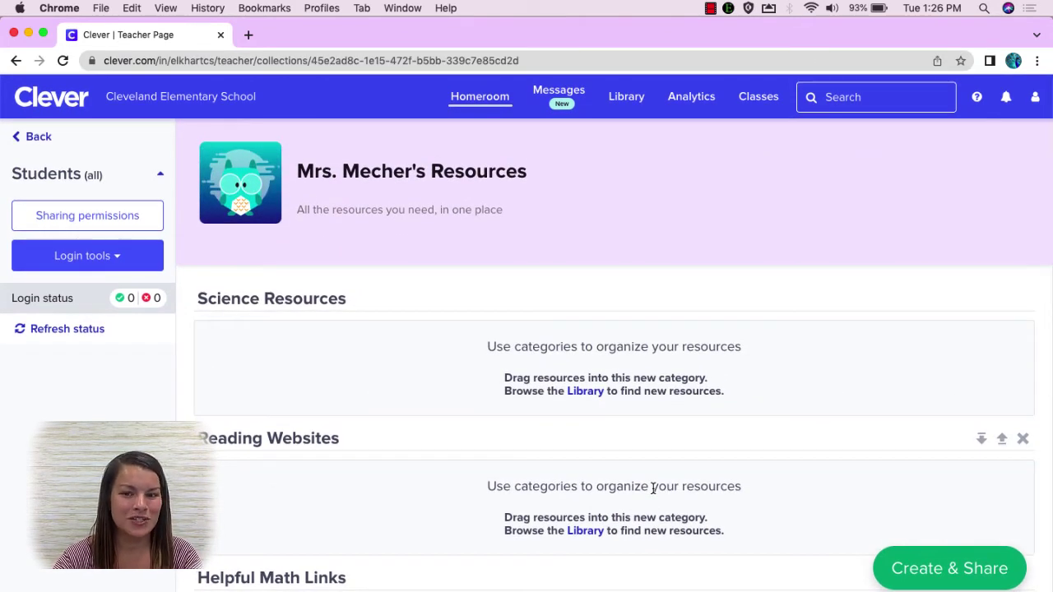
- Add an app via Create & Share and open XtraMath from the popular district apps
click(953, 584)
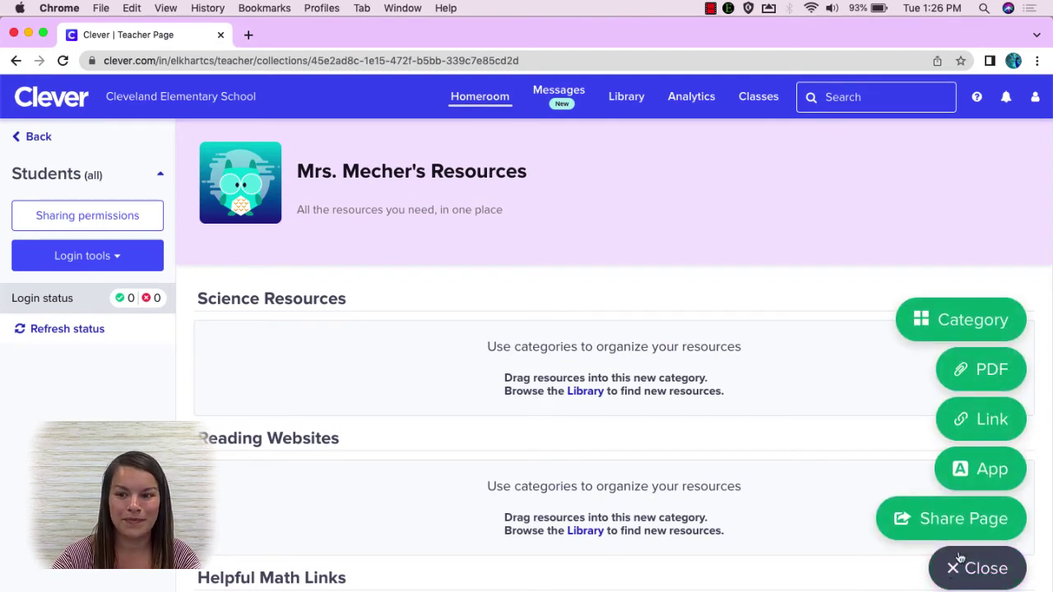
click(986, 474)
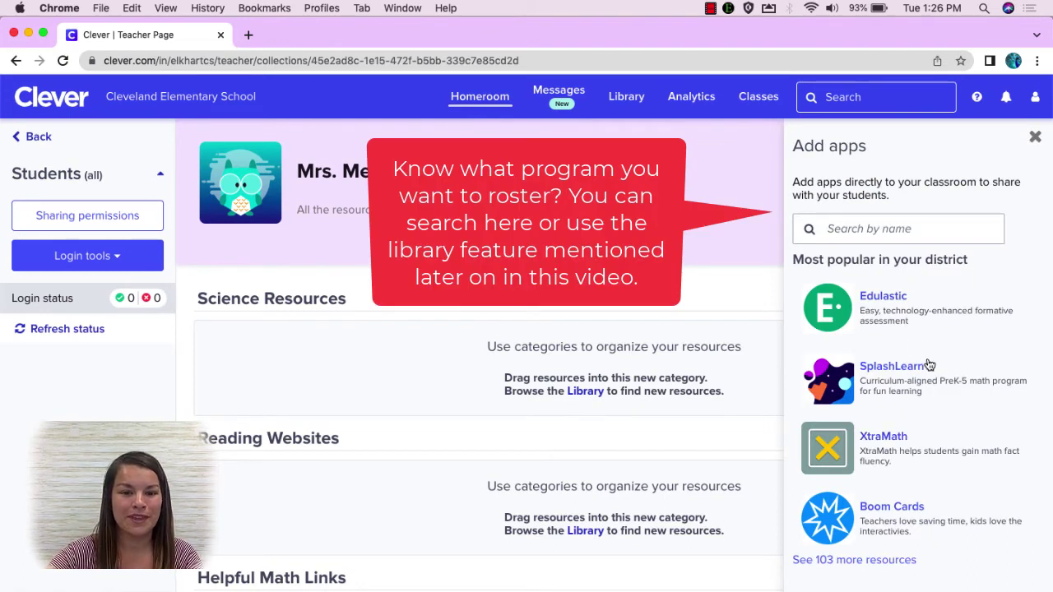
click(895, 443)
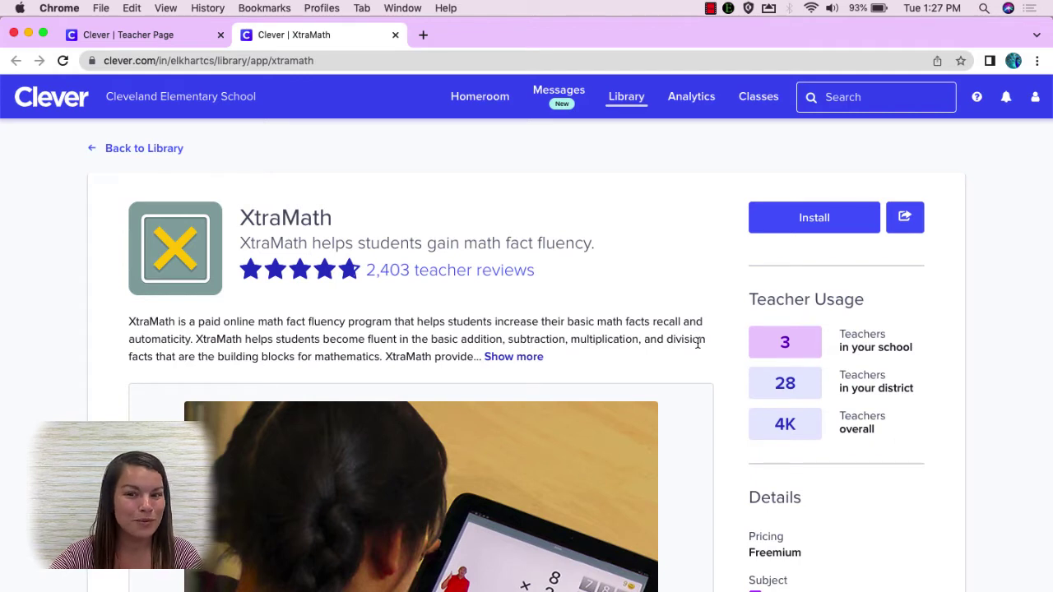
- Install XtraMath from its Clever library page
click(815, 230)
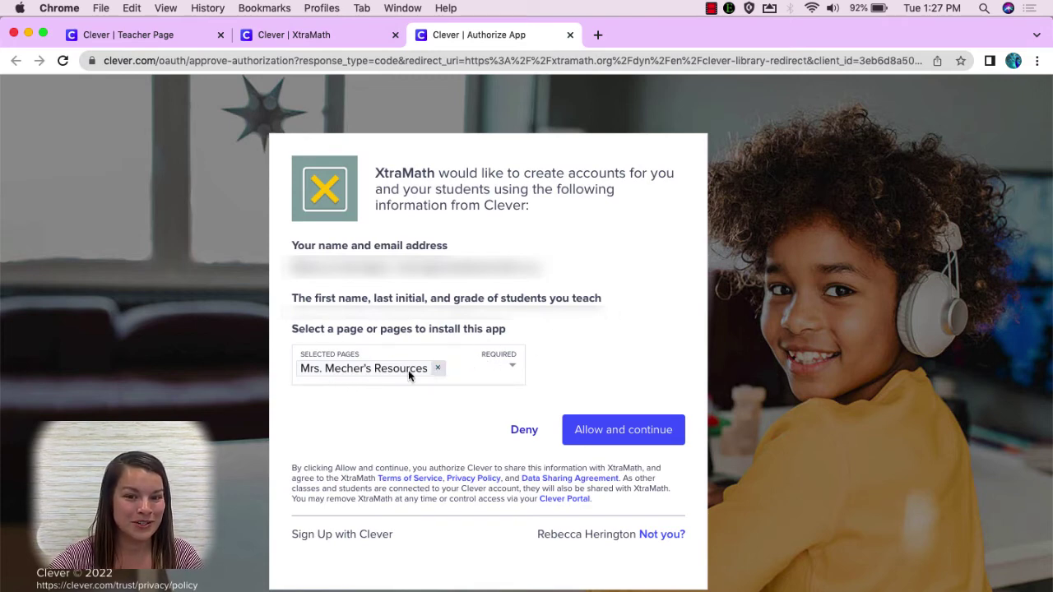
- Allow XtraMath's access for the teacher's Resources page and continue
click(639, 445)
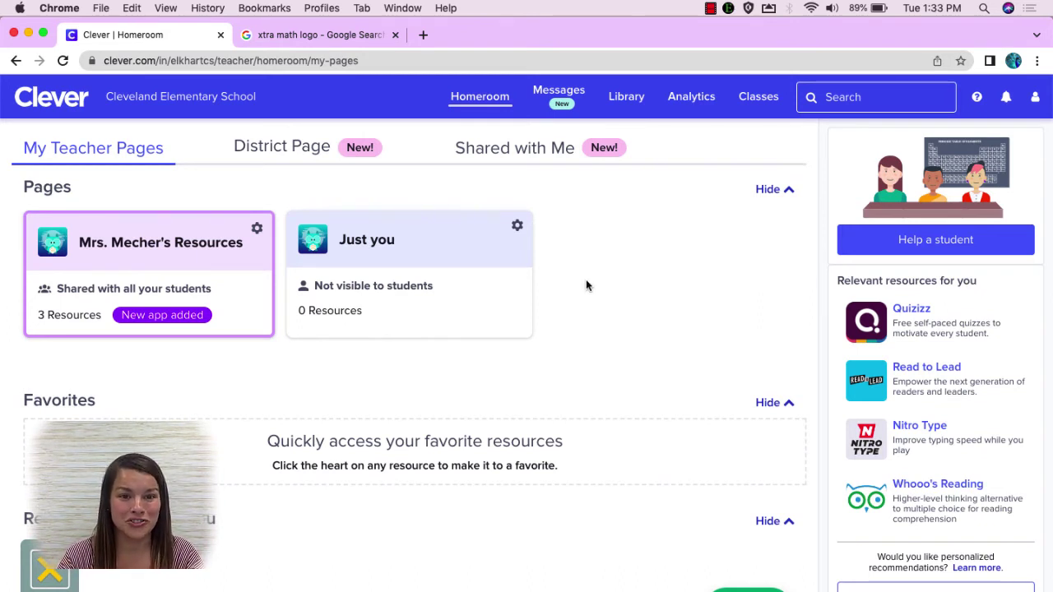
click(297, 153)
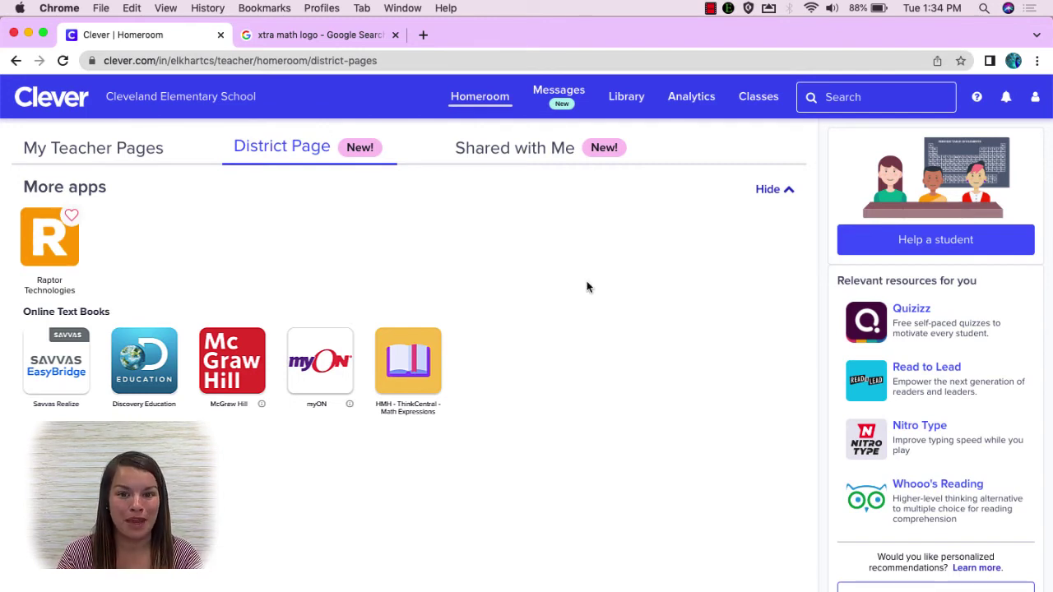
click(525, 158)
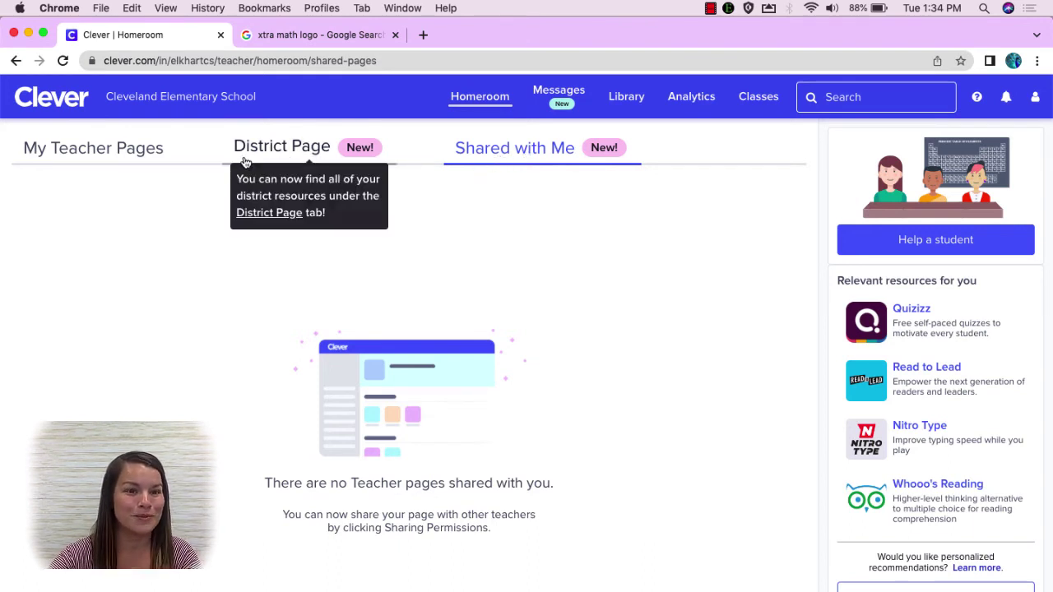
click(116, 161)
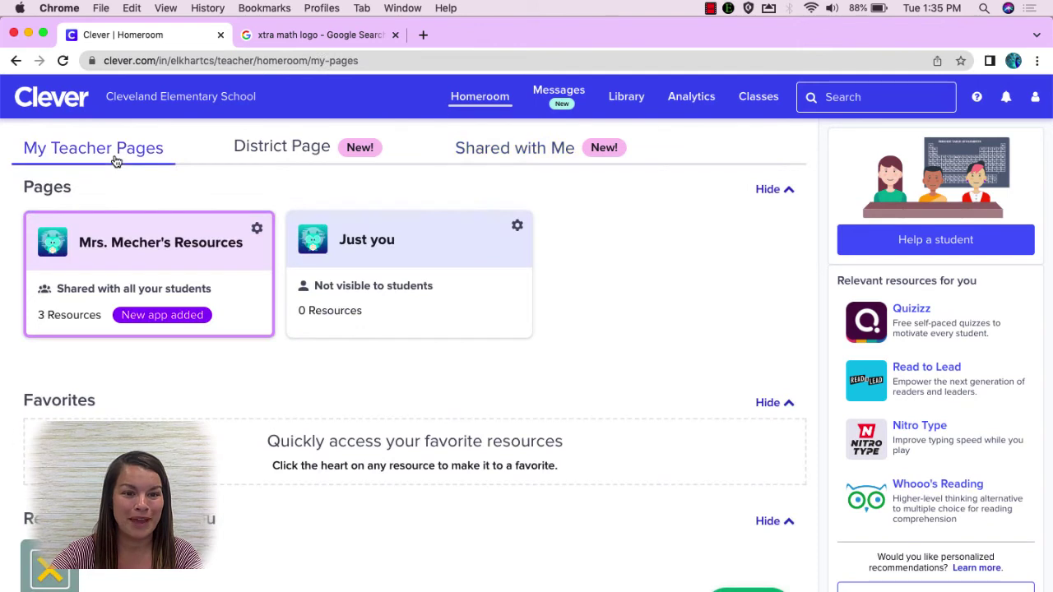
click(257, 230)
click(234, 258)
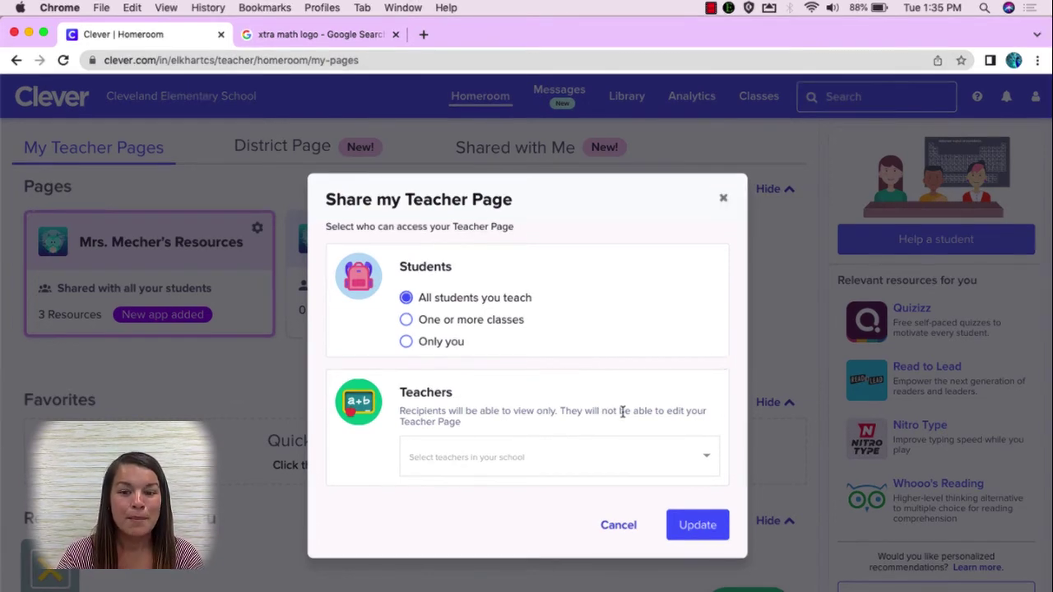
click(710, 461)
scroll(609, 551, down, 3)
scroll(609, 557, up, 2)
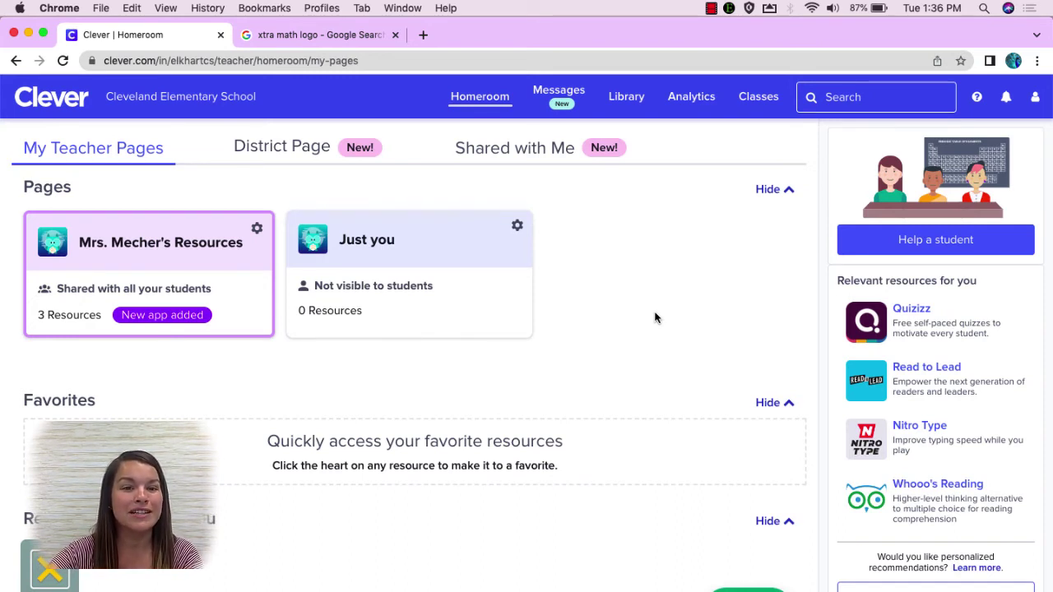
- Open the Library and narrow the grade filter to 3-5 only
click(627, 97)
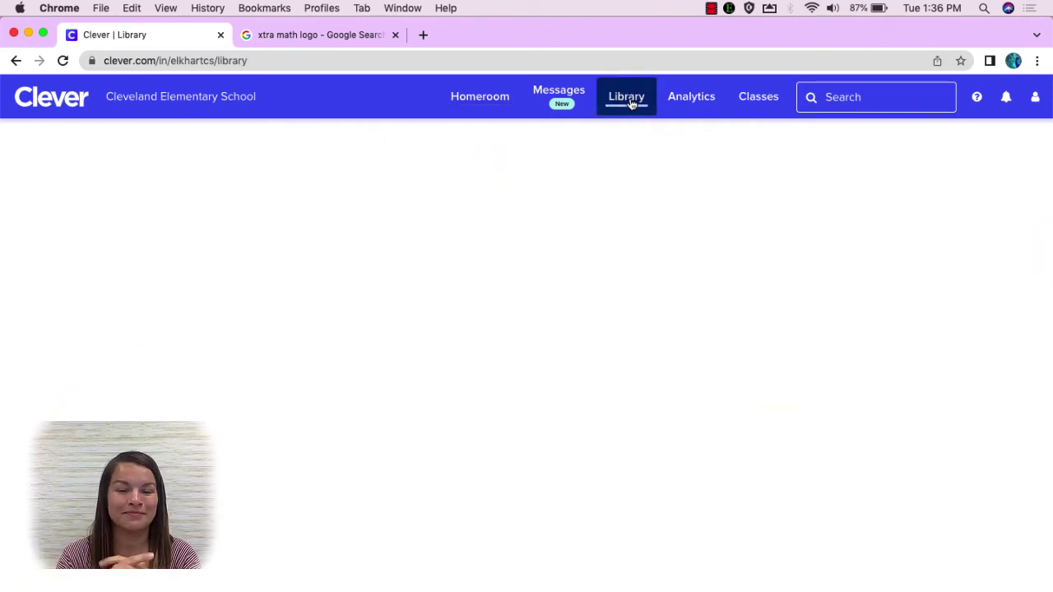
scroll(738, 541, down, 5)
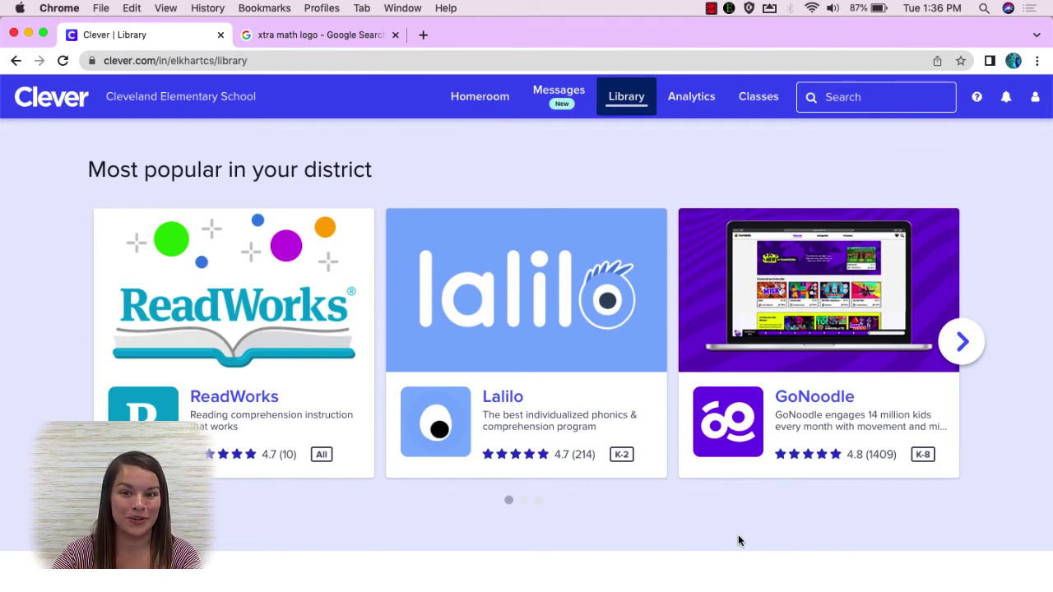
scroll(654, 563, down, 3)
scroll(654, 562, down, 2)
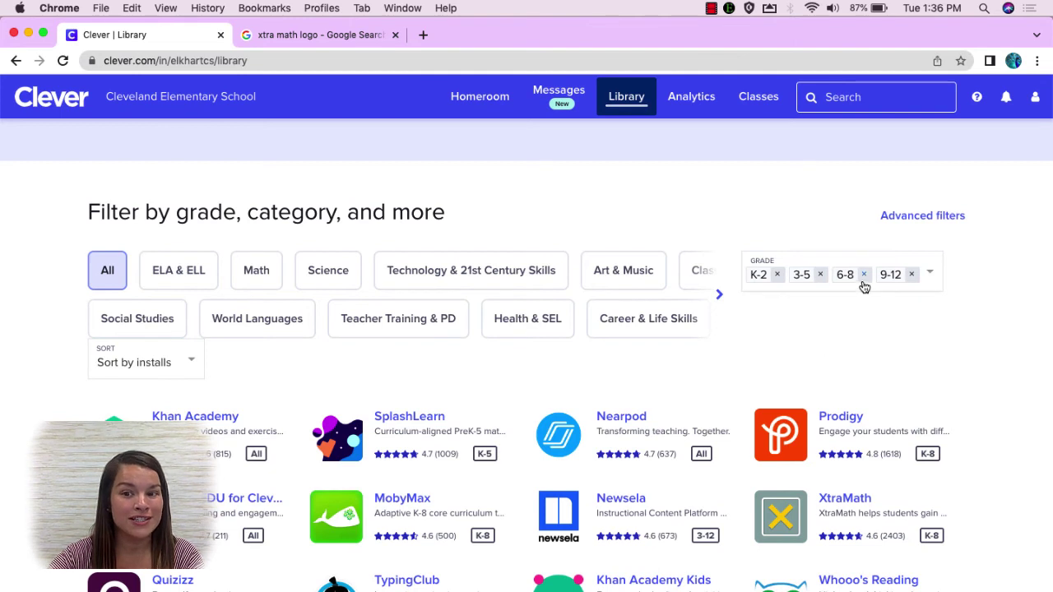
click(862, 276)
click(890, 276)
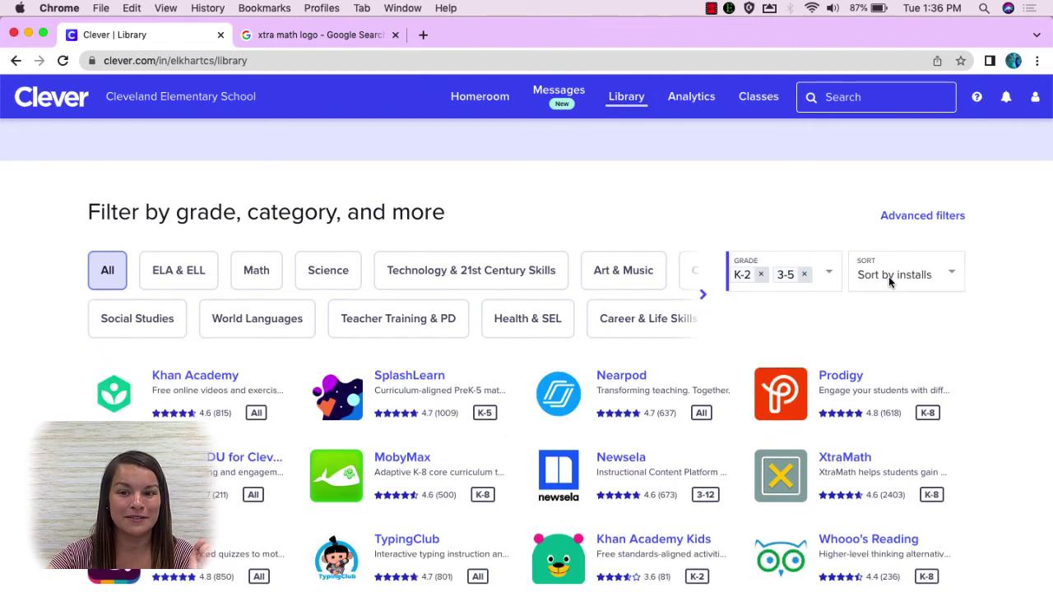
click(761, 275)
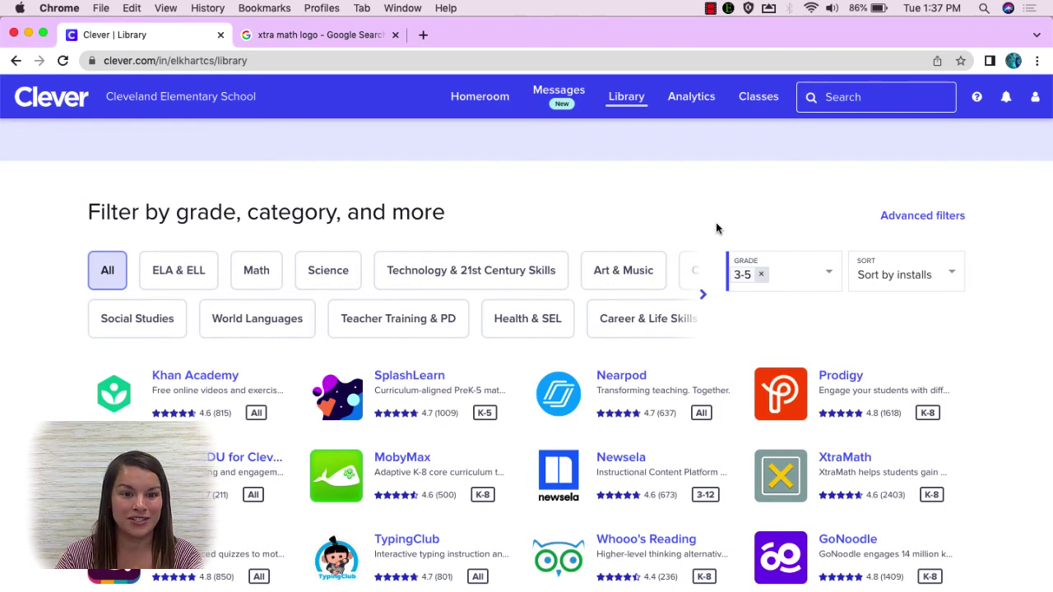
- Restrict the Library results to Math apps and browse the list
click(258, 274)
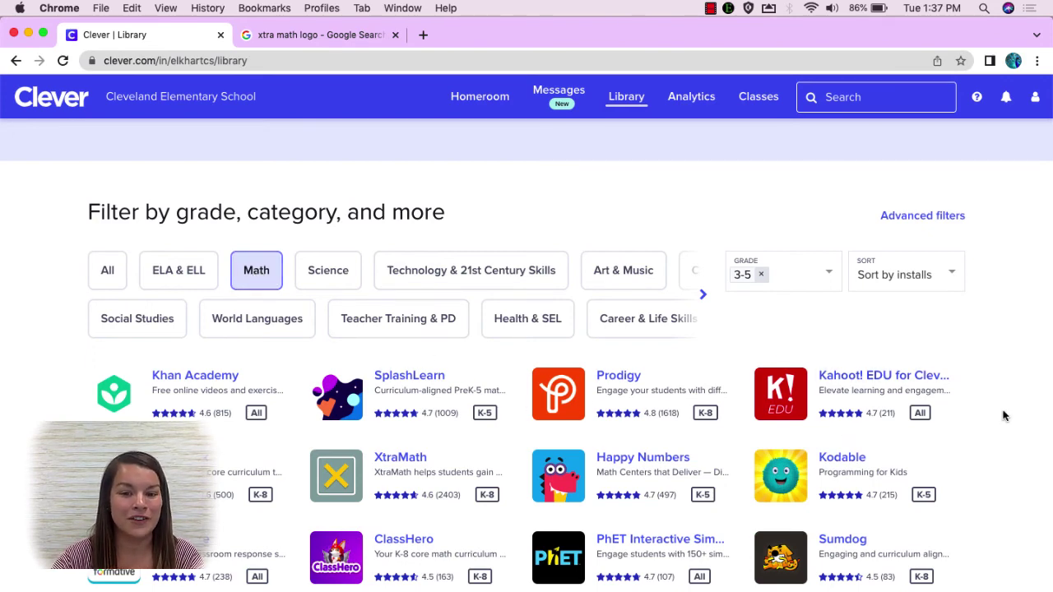
scroll(1003, 415, down, 1)
scroll(1002, 416, down, 1)
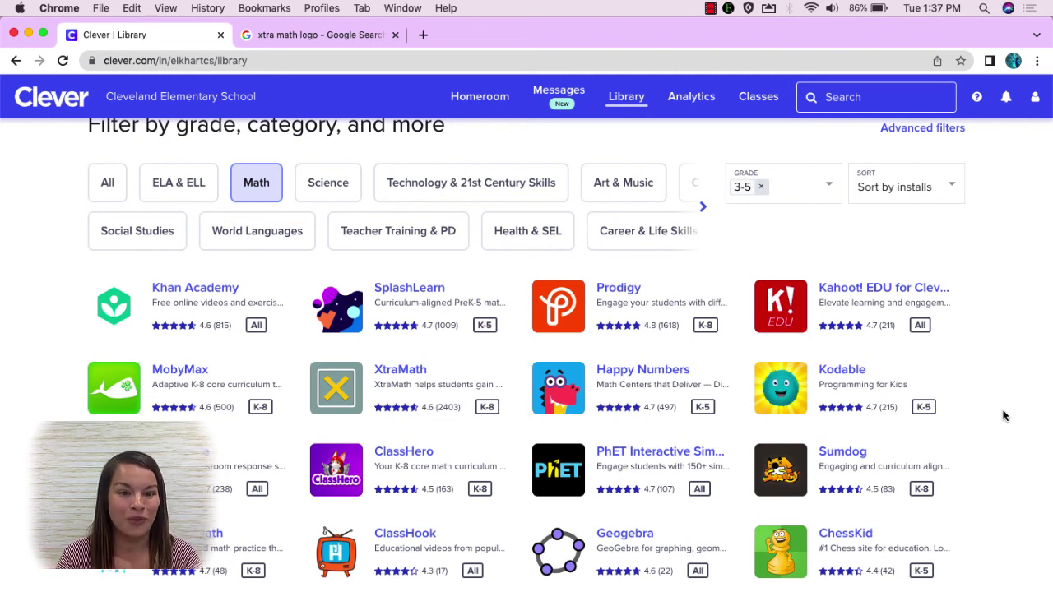
scroll(1003, 416, up, 1)
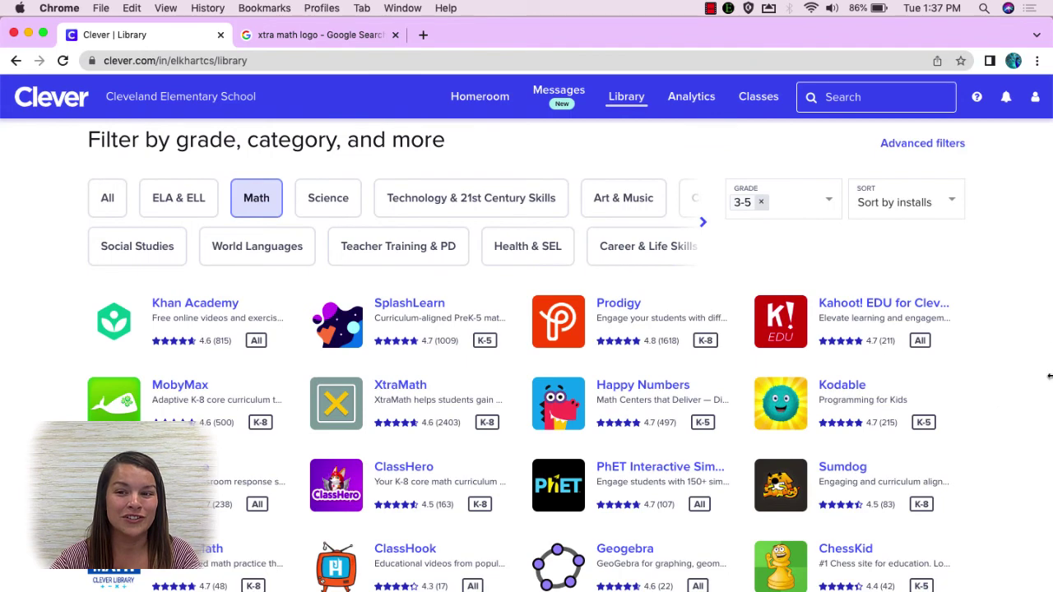
- Open the Library's Advanced filters and show the Pricing filter options
click(920, 144)
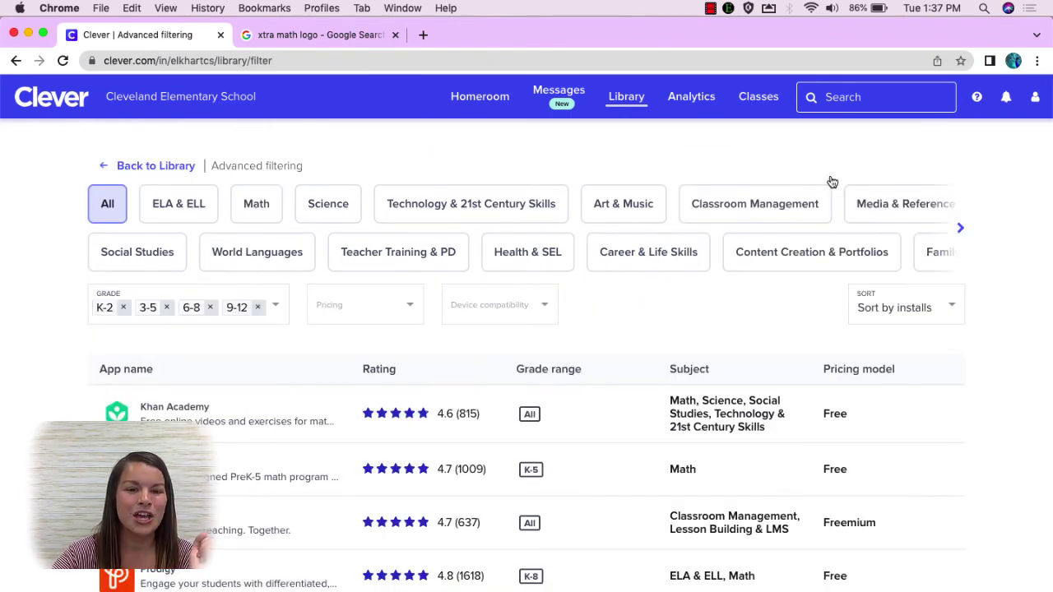
click(410, 311)
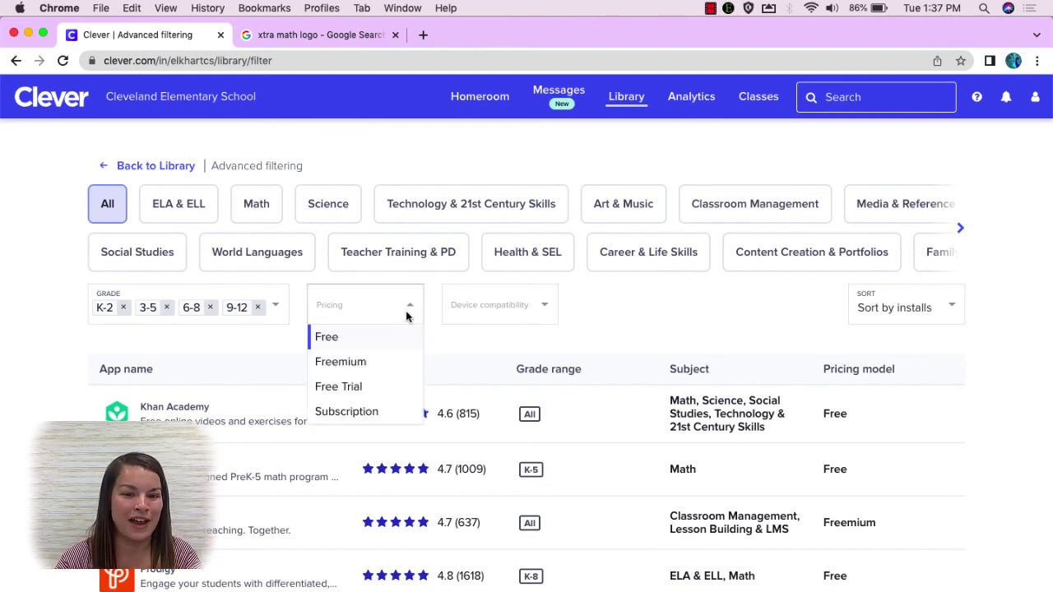